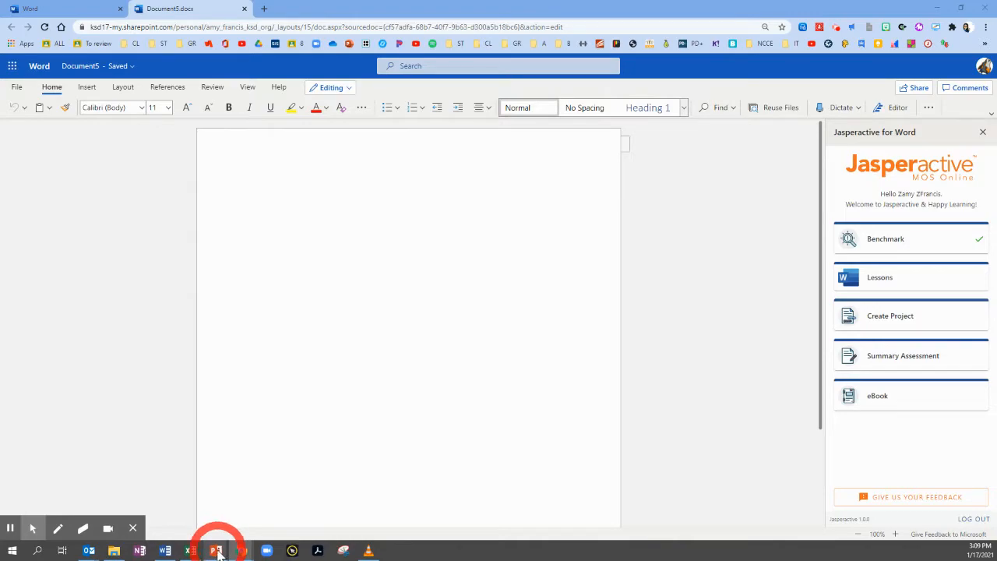
# Switch to the PowerPoint slide show, review the slides on opening Jasperactive for Word, and return to the Word document
pyautogui.click(216, 552)
pyautogui.click(200, 504)
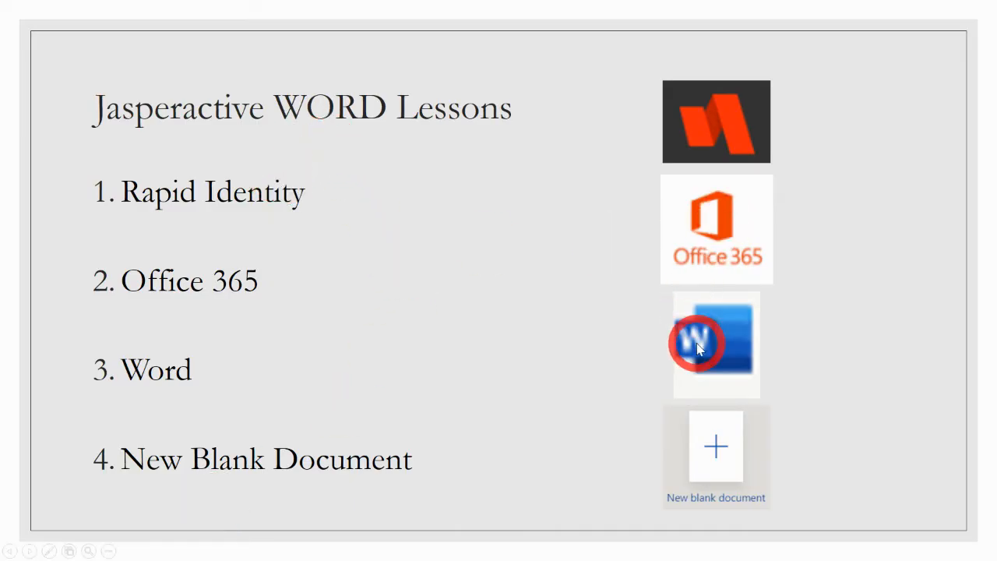
pyautogui.click(697, 424)
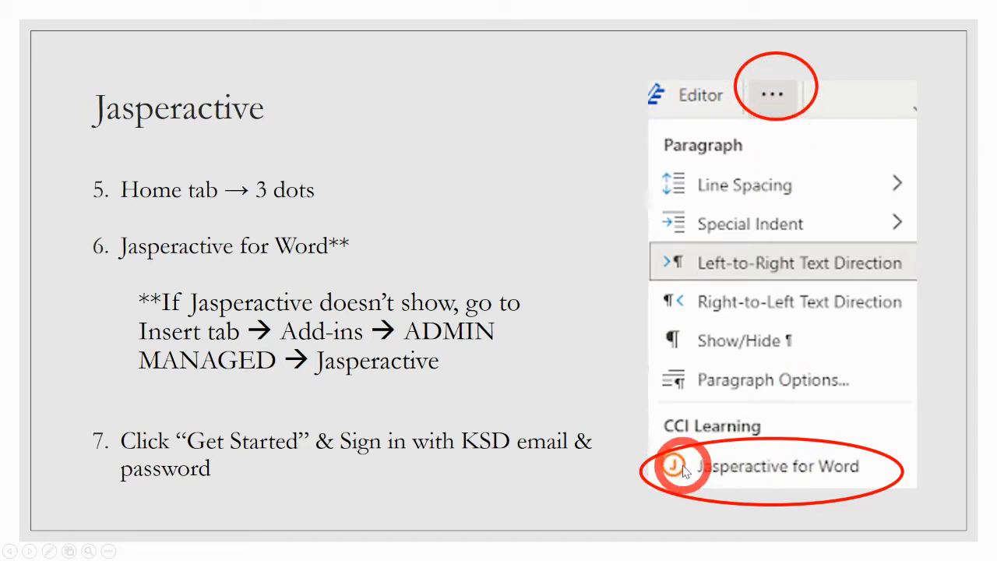
pyautogui.press('Left')
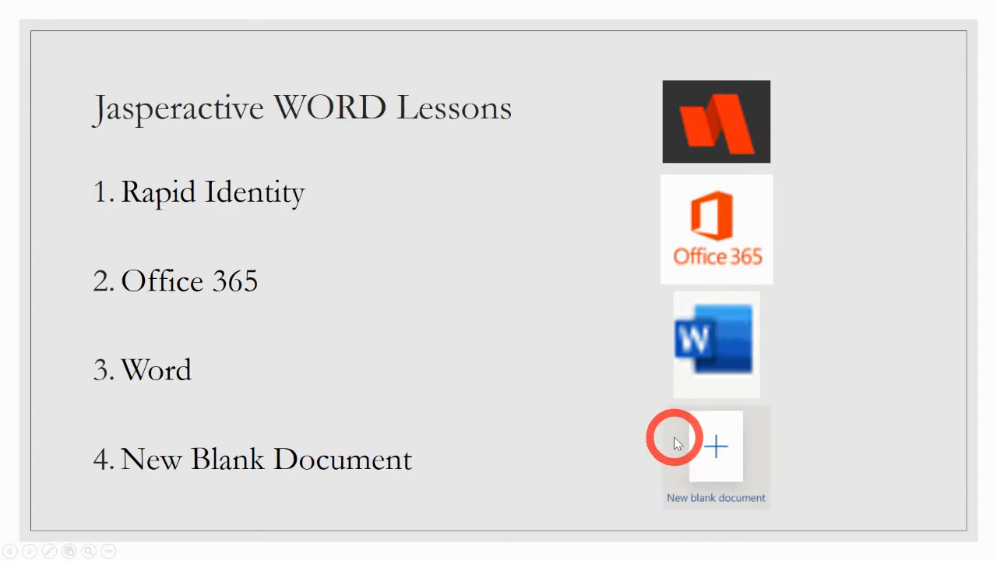
pyautogui.hotkey('alt', 'Tab')
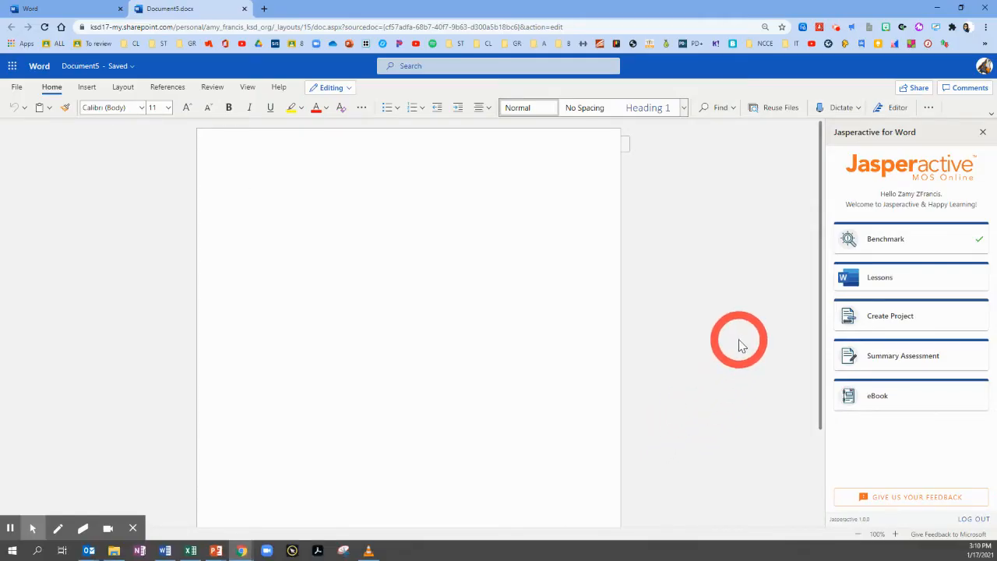
# Open the Create and Manage References lesson and start the basic exercise on adding references in a document
pyautogui.click(885, 283)
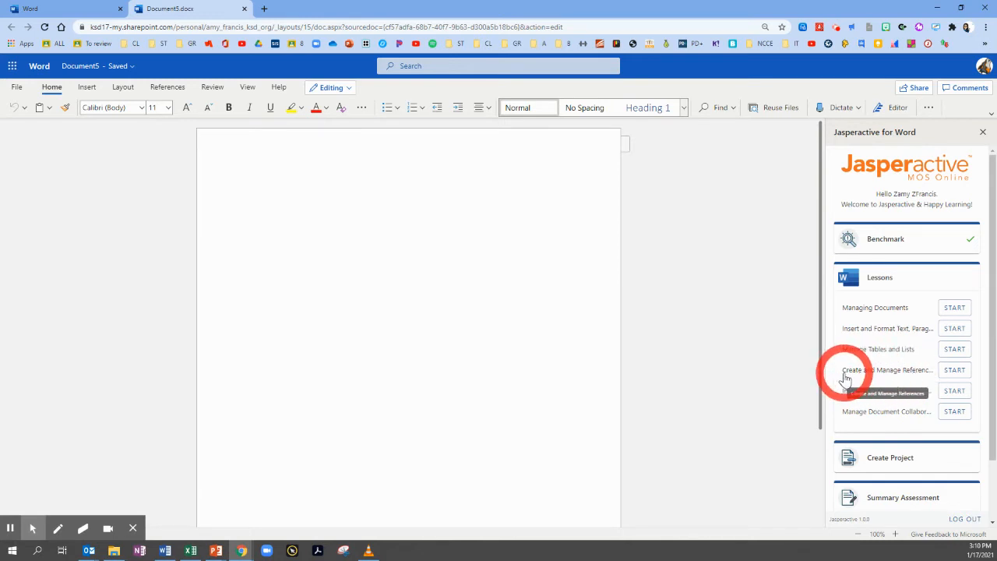
pyautogui.click(948, 375)
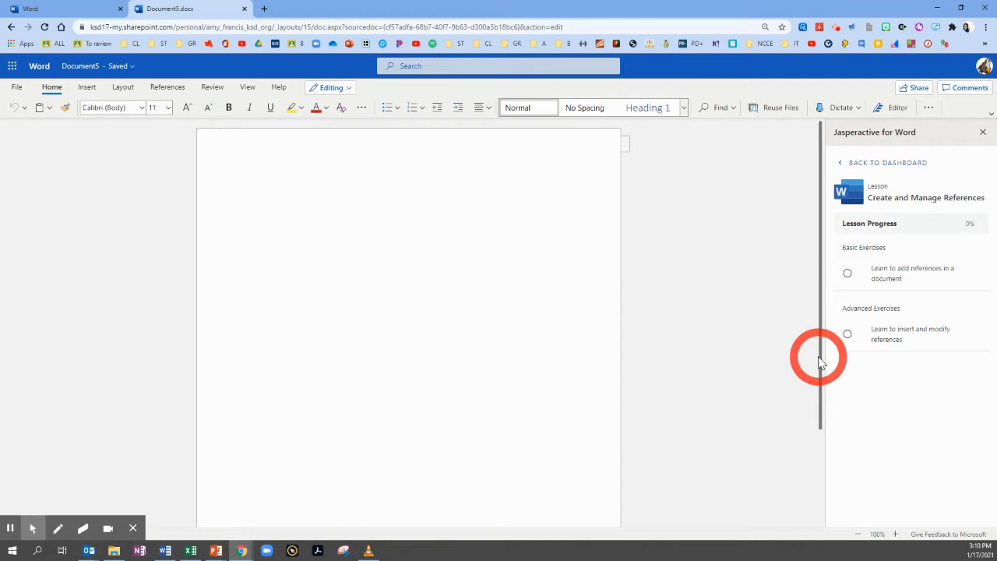
pyautogui.click(883, 282)
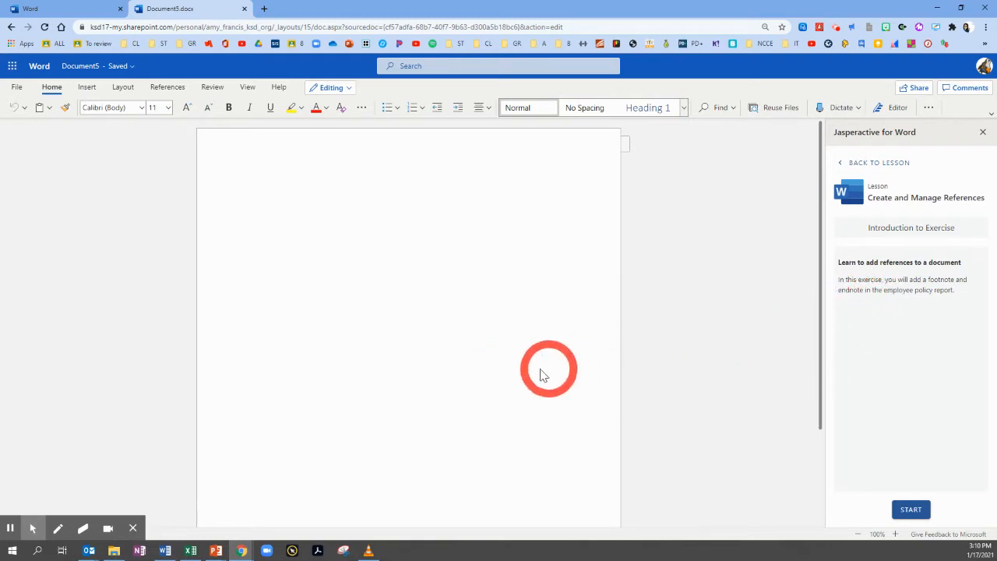
pyautogui.click(910, 509)
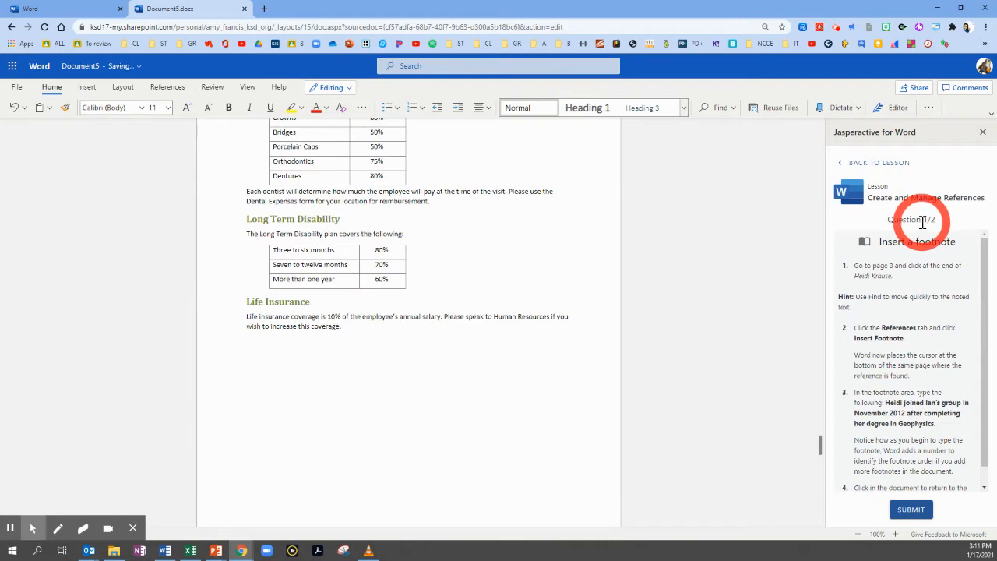
# Insert a footnote after the name of the Vice President – Business Development in the New York list on page 3
pyautogui.scroll(3, 384, 331)
pyautogui.scroll(10, 383, 331)
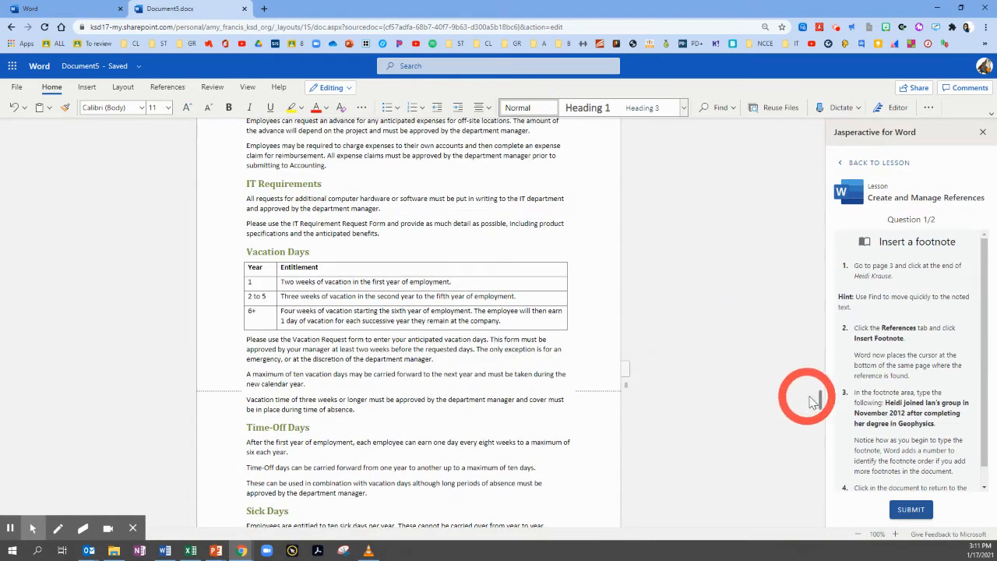
pyautogui.moveTo(820, 401); pyautogui.dragTo(816, 153)
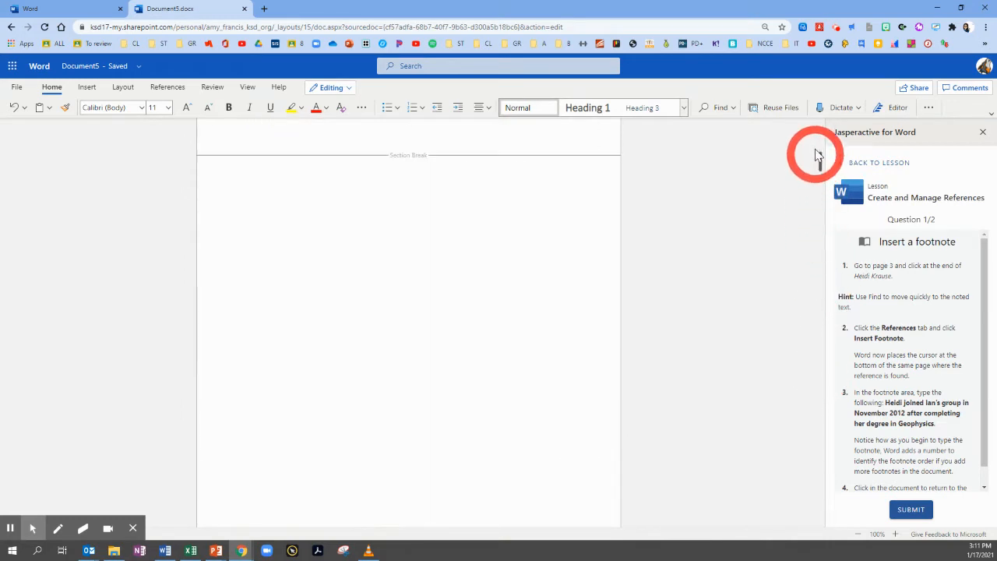
pyautogui.scroll(1, 457, 317)
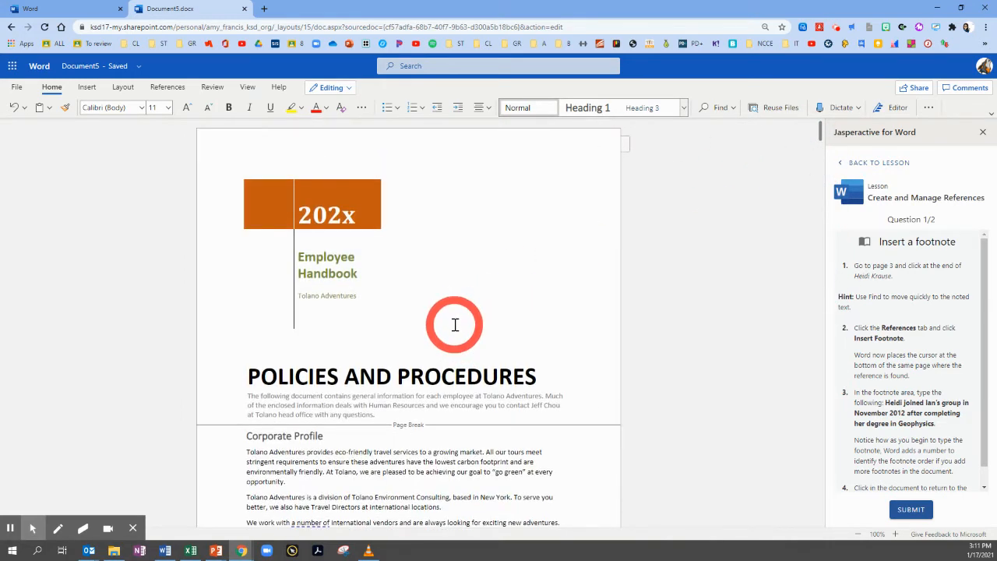
pyautogui.scroll(-3, 439, 343)
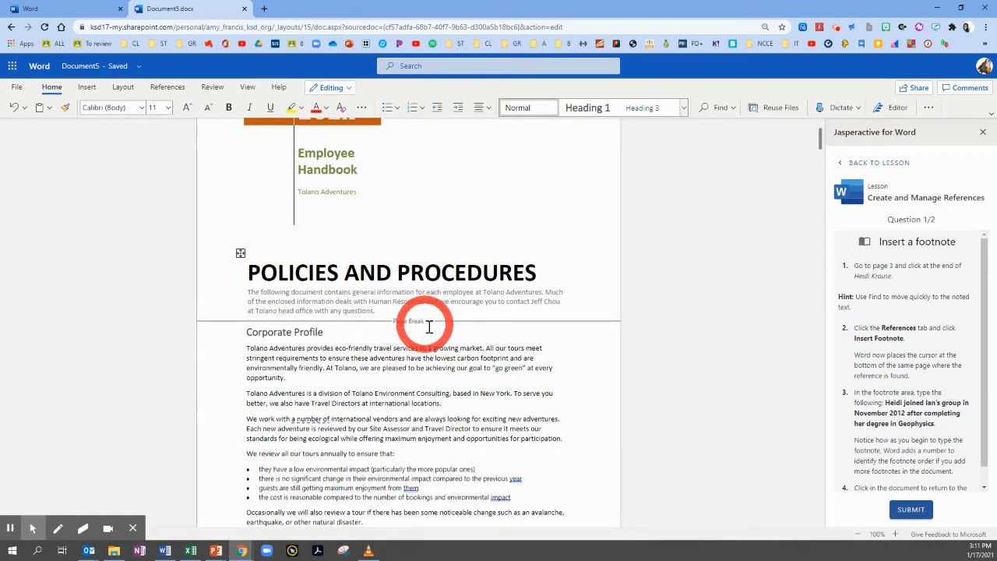
pyautogui.scroll(-7, 418, 349)
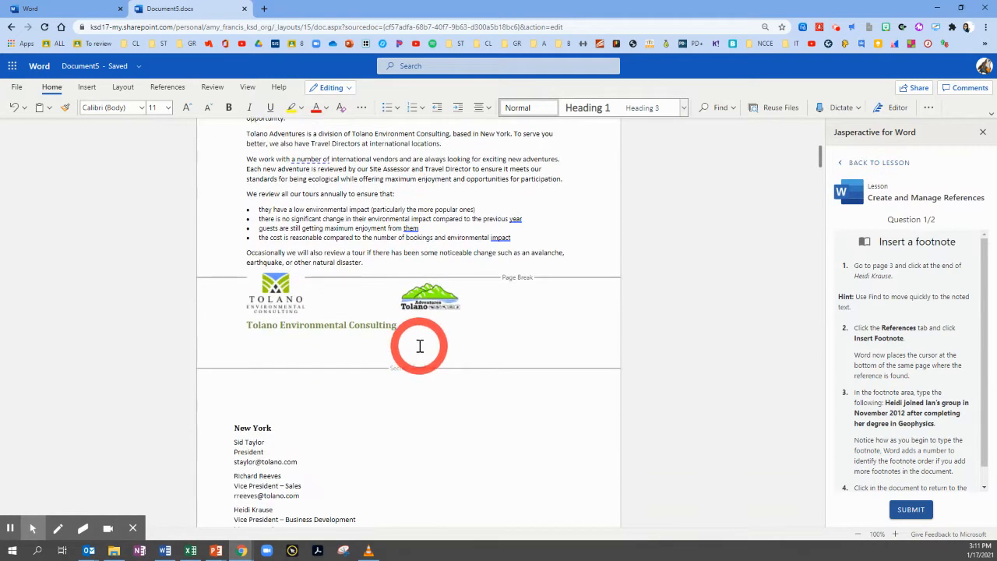
pyautogui.scroll(-3, 419, 351)
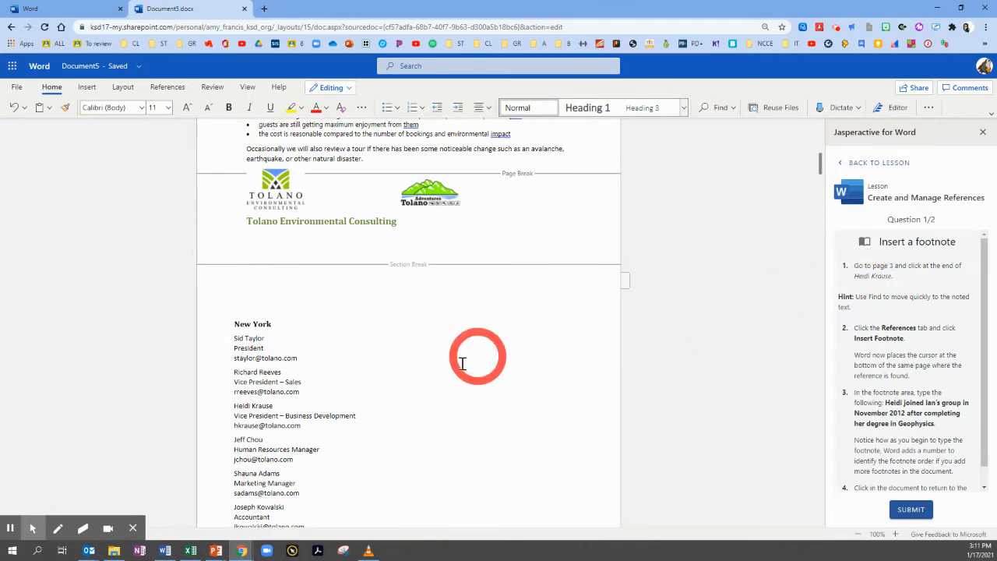
pyautogui.scroll(-1, 333, 421)
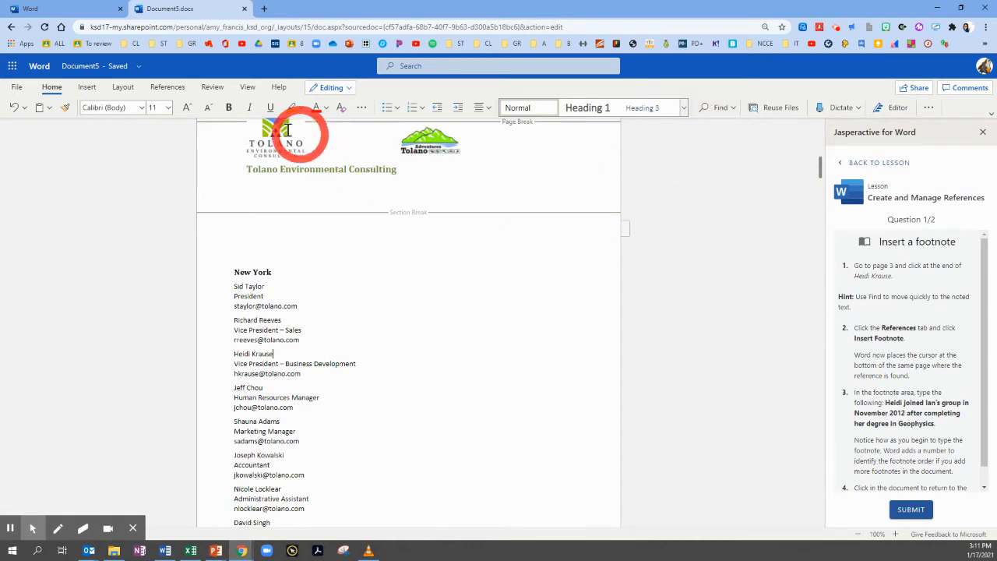
pyautogui.click(168, 90)
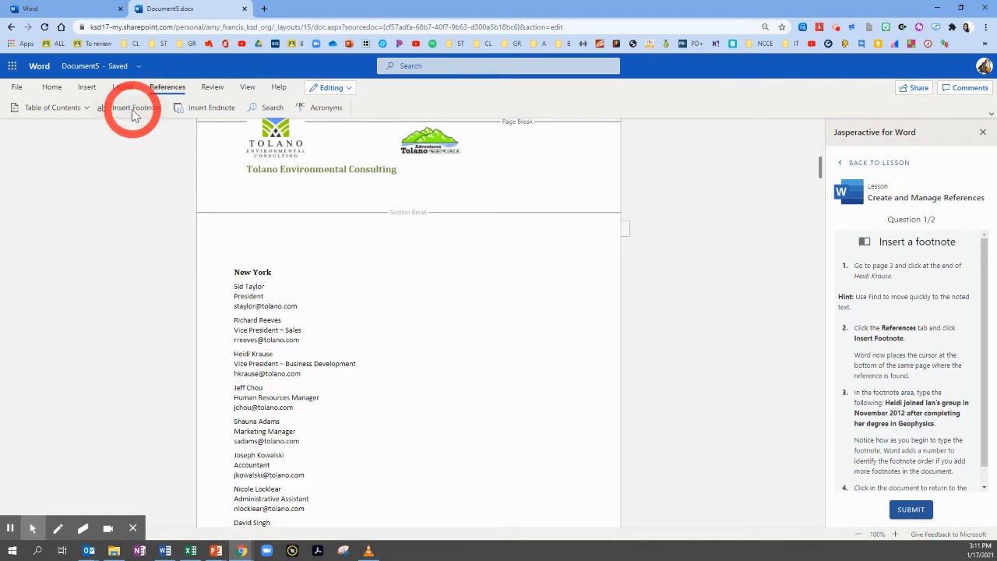
pyautogui.click(133, 109)
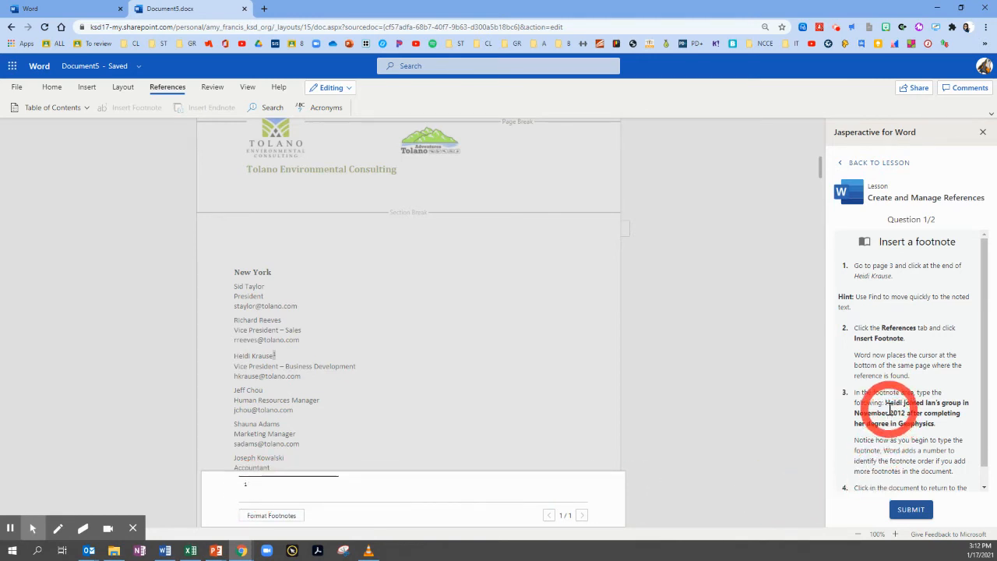
# Copy the bold footnote sentence from the exercise's third instruction into the footnote, and return to the document body
pyautogui.moveTo(885, 403); pyautogui.dragTo(937, 427)
pyautogui.hotkey('ctrl', 'c')
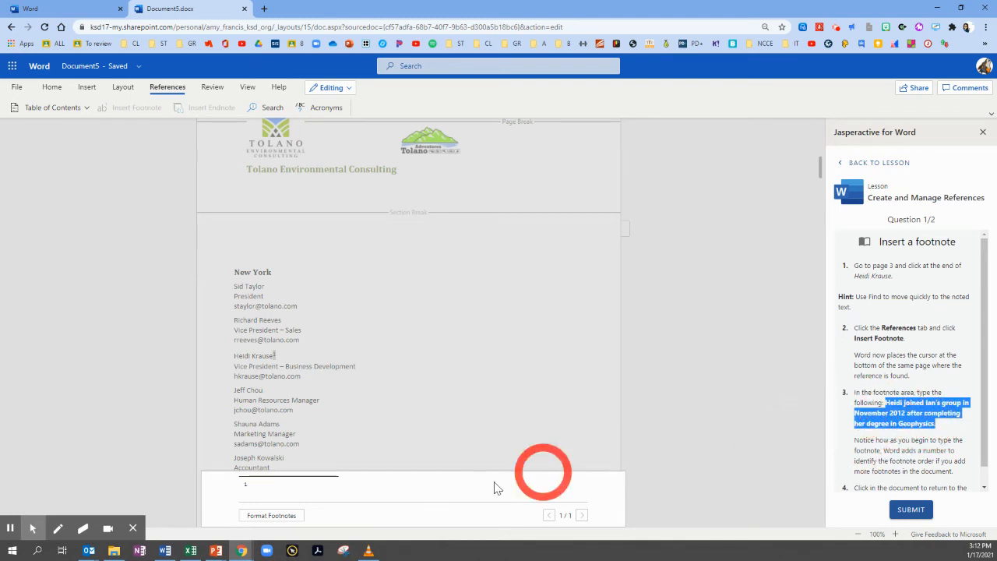
pyautogui.click(285, 486)
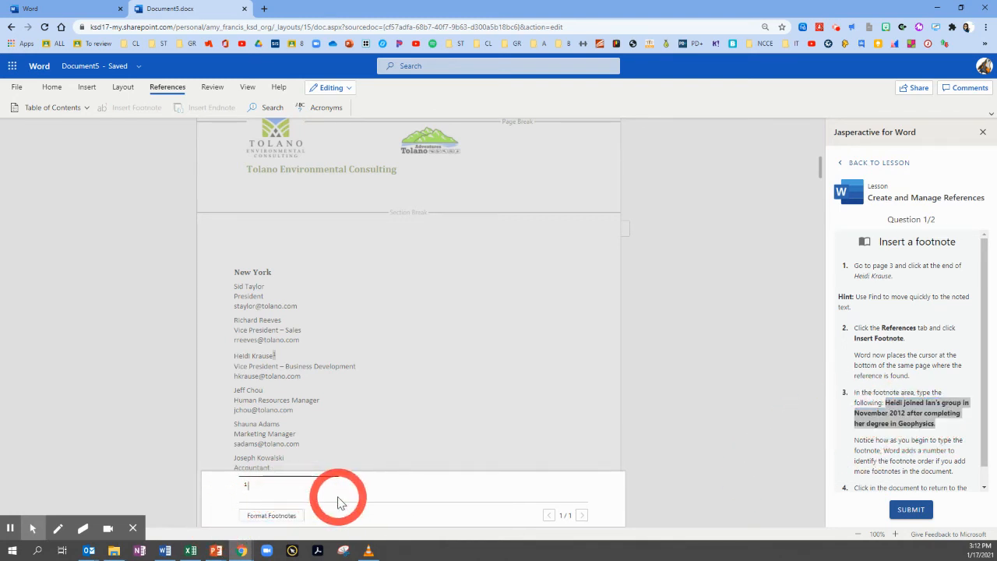
pyautogui.hotkey('ctrl', 'v')
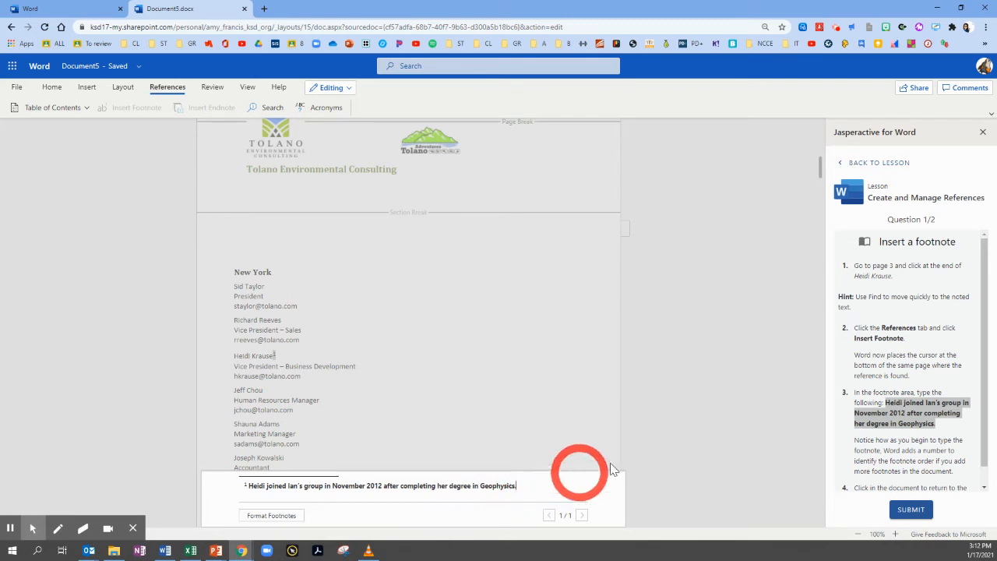
pyautogui.scroll(-2, 921, 419)
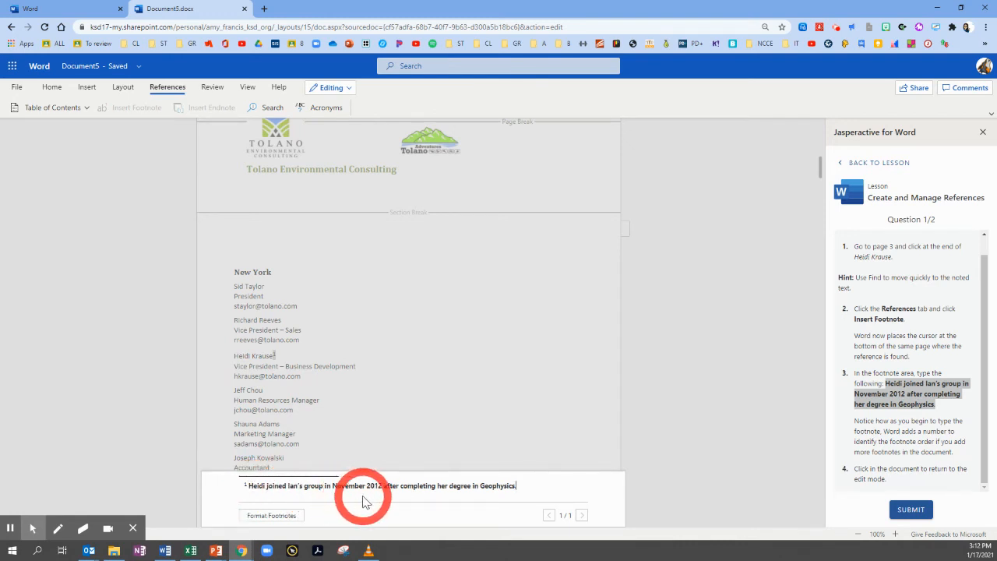
pyautogui.click(360, 380)
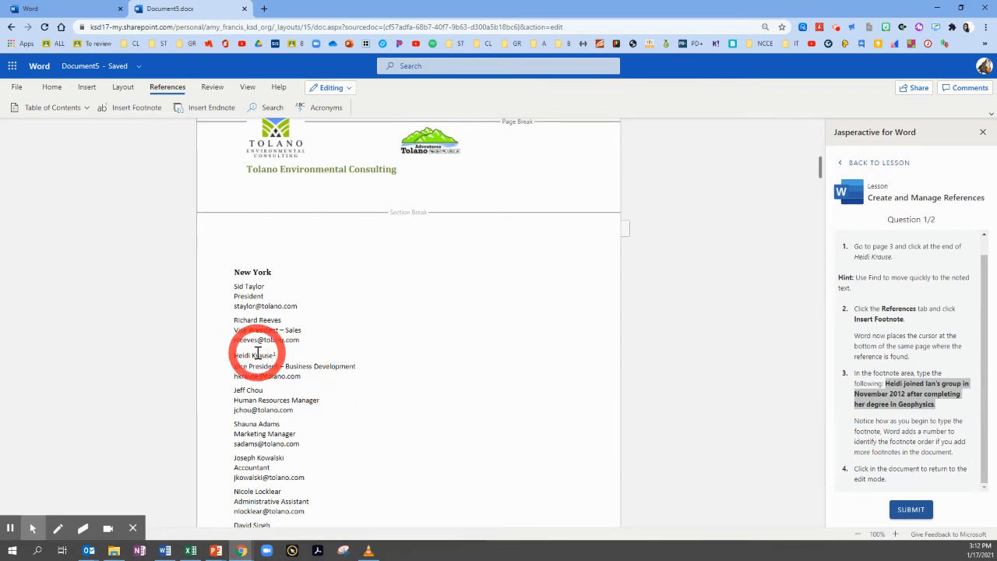
# Look through the rest of the staff list and submit the Insert a footnote task
pyautogui.scroll(-5, 288, 372)
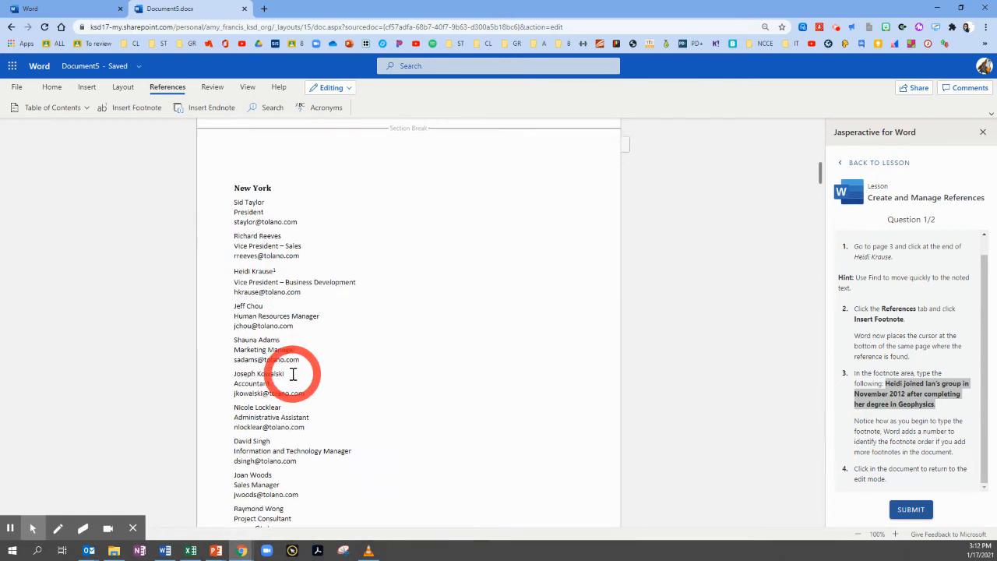
pyautogui.scroll(-9, 293, 375)
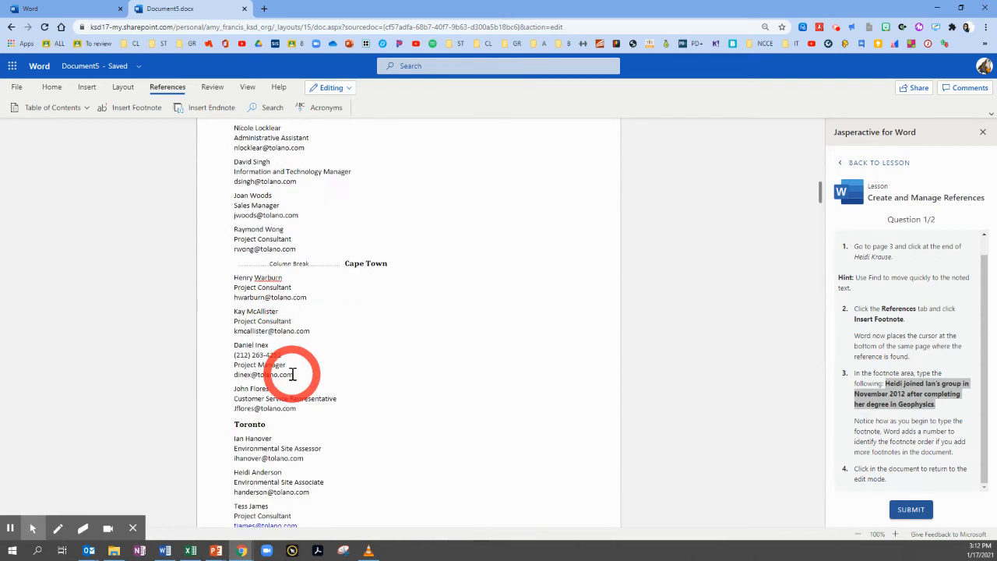
pyautogui.scroll(-8, 293, 372)
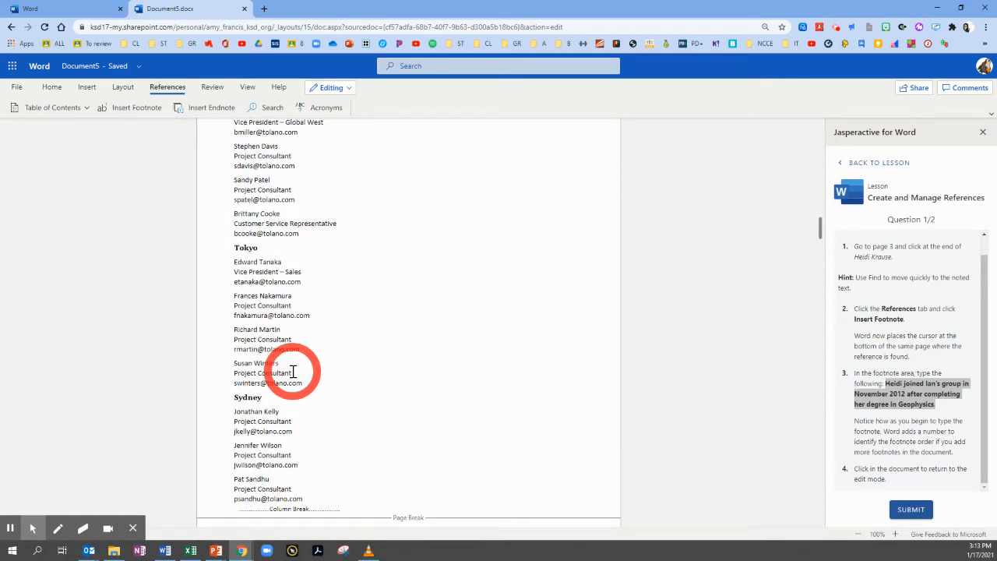
pyautogui.click(910, 509)
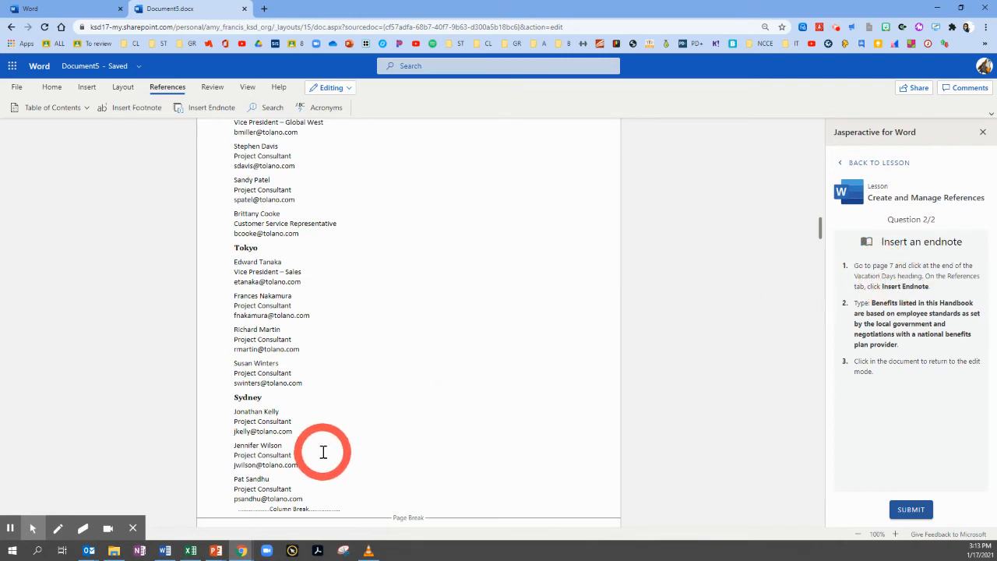
# Find "vacation days" in the document and place the cursor at the end of the Vacation Days heading
pyautogui.scroll(-5, 330, 459)
pyautogui.scroll(-7, 331, 456)
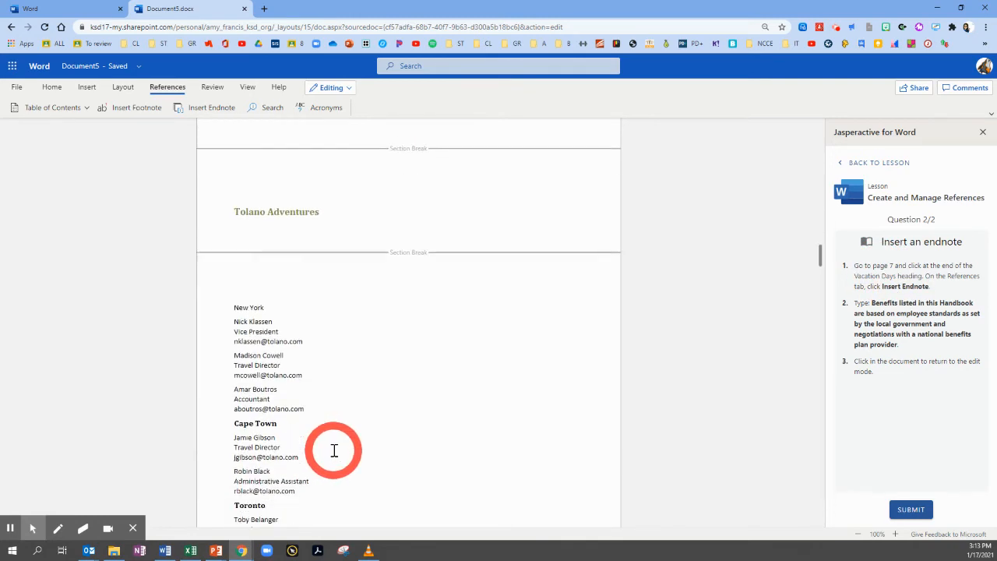
pyautogui.click(52, 86)
pyautogui.click(721, 109)
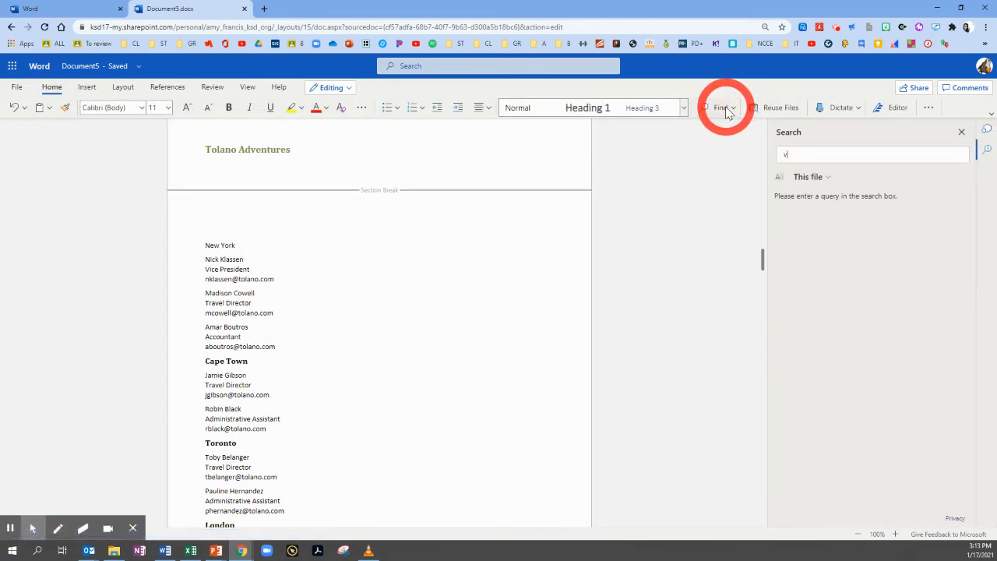
pyautogui.write('vacation days')
pyautogui.press('Return')
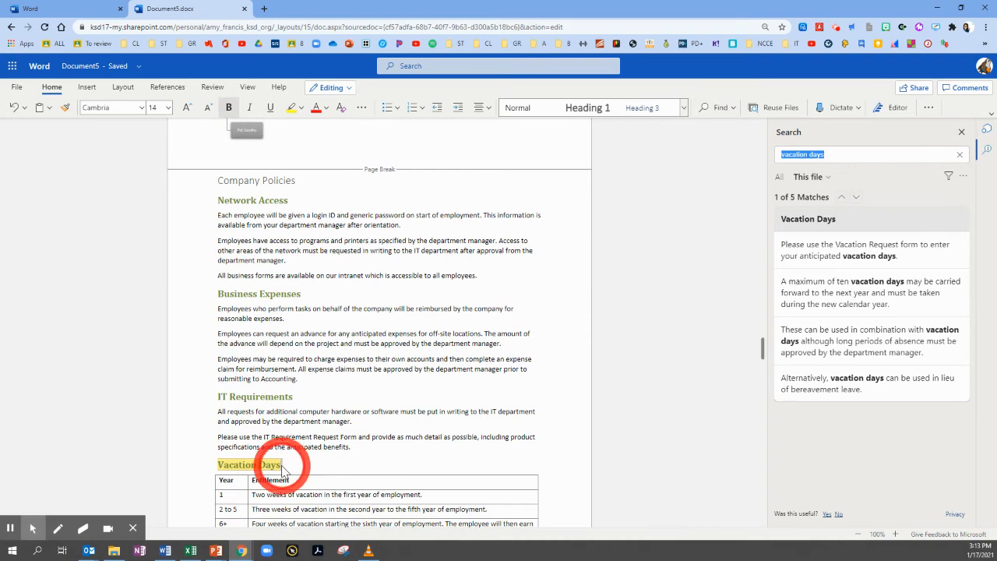
pyautogui.click(283, 467)
pyautogui.scroll(-1, 332, 450)
pyautogui.scroll(-2, 332, 450)
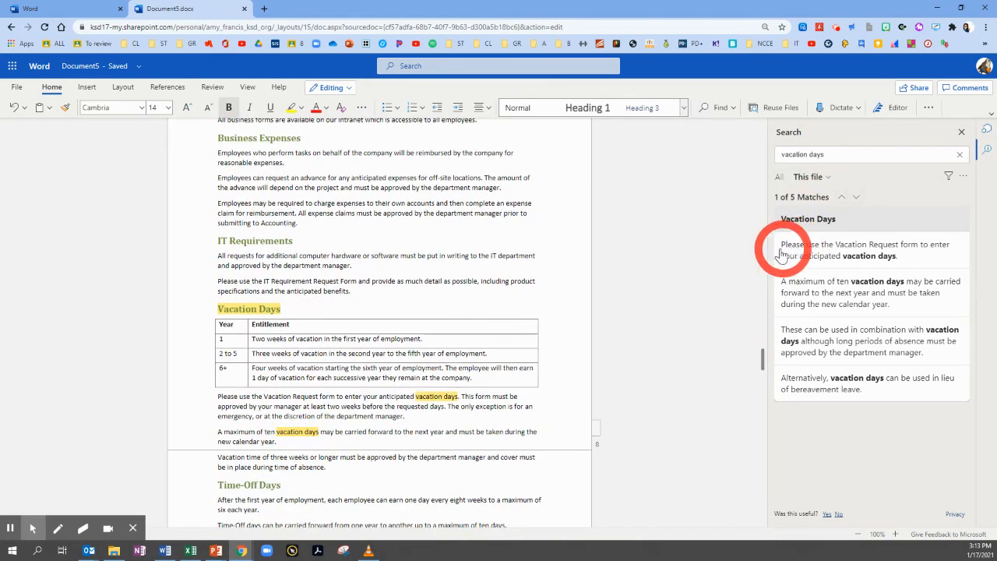
# Bring back the Jasperactive exercise instructions and insert an endnote at the end of the Vacation Days heading
pyautogui.click(987, 129)
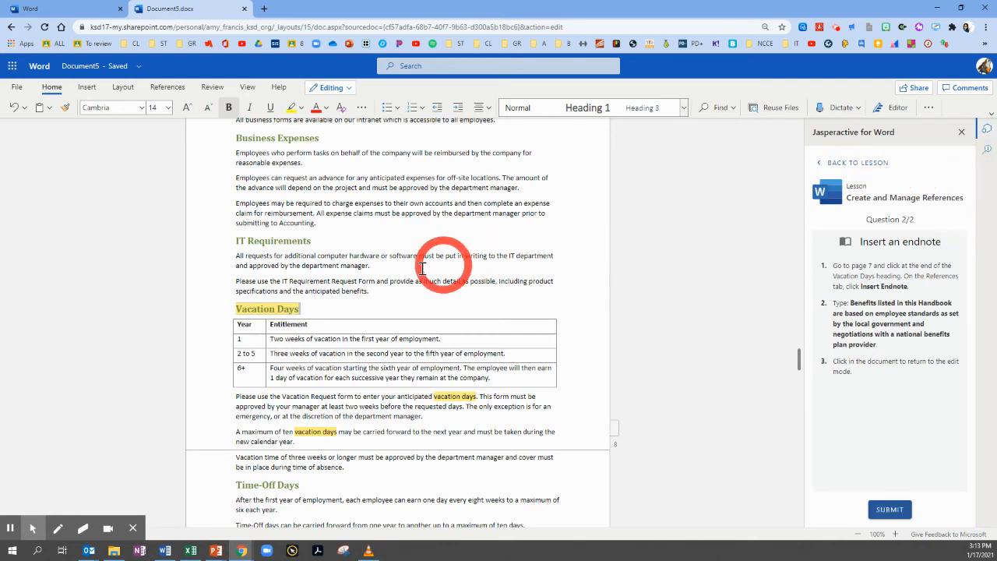
pyautogui.click(173, 89)
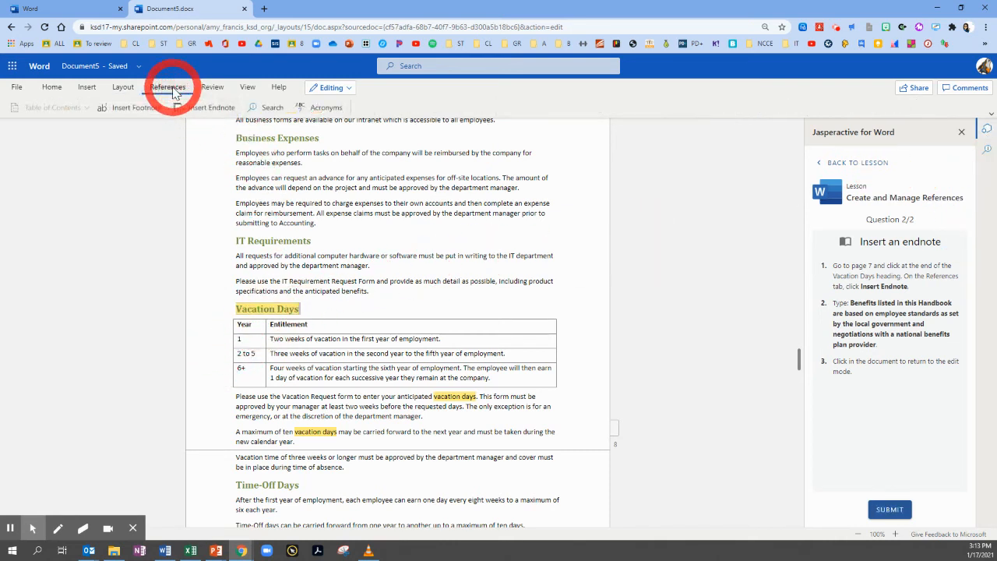
pyautogui.click(218, 109)
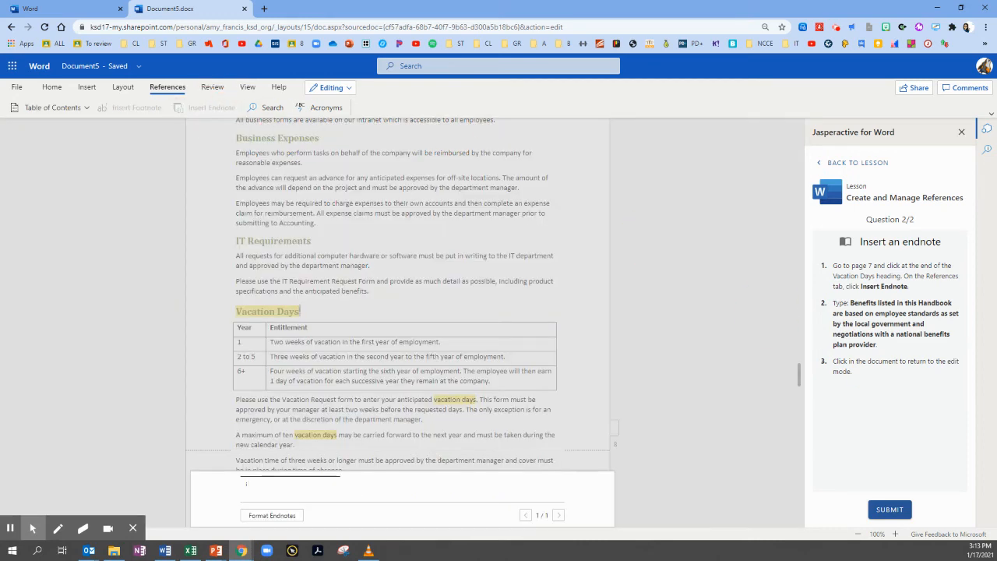
# Fill the endnote with the exercise's sentence "Benefits listed in this Handbook are based on employee standards…national benefits plan provider." and return to the document body
pyautogui.moveTo(878, 345); pyautogui.dragTo(855, 305)
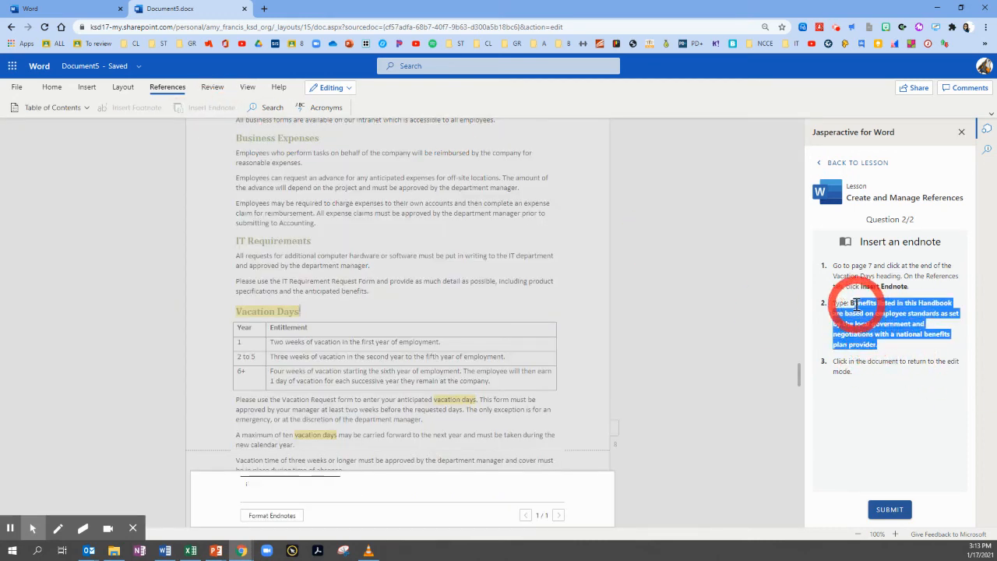
pyautogui.click(262, 489)
pyautogui.write('Benefits listed in this Handbook are based on employee standards as set by the local government and negotiations with a national benefits plan provider.')
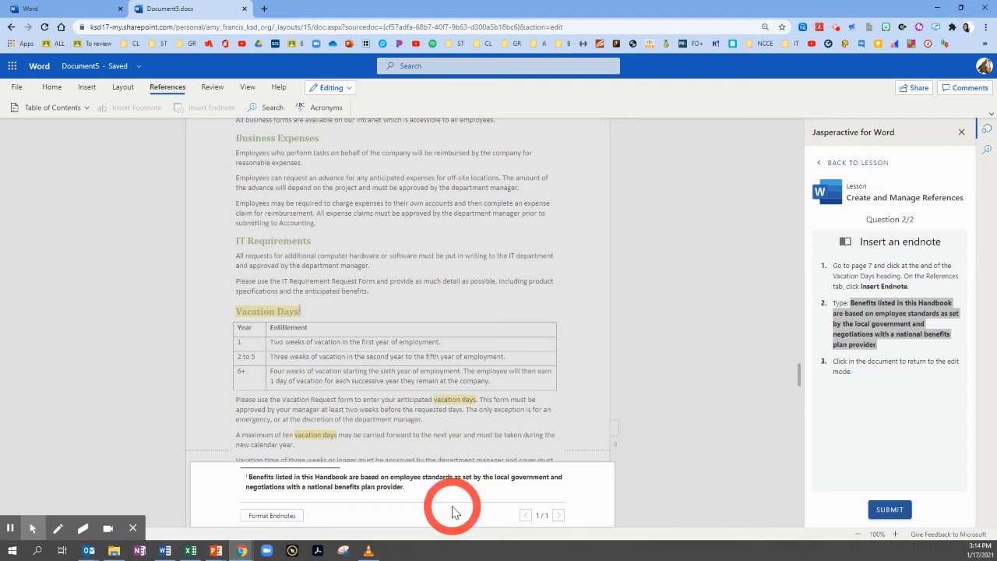
pyautogui.click(483, 413)
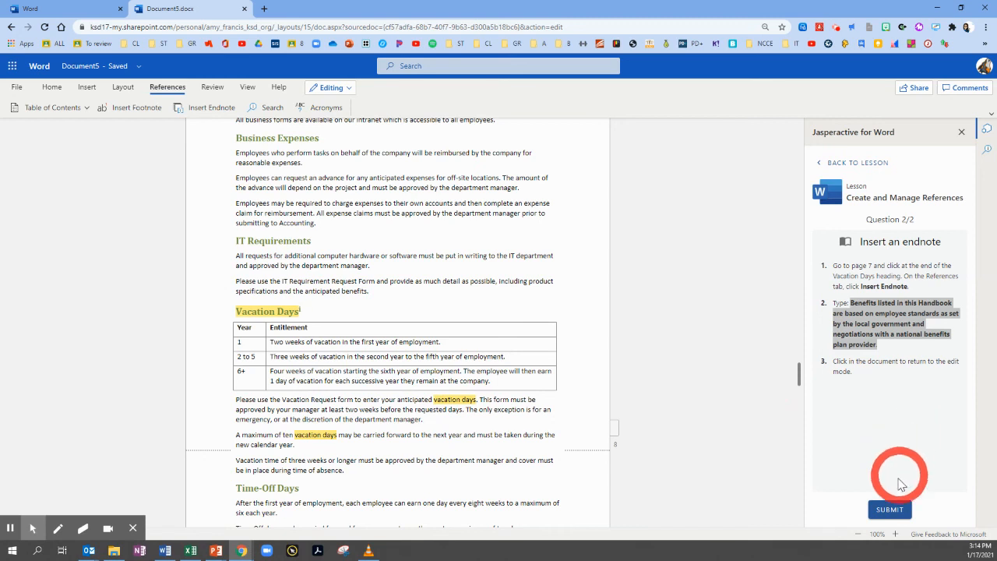
# Submit the Insert an endnote task and finish the exercise through its results page
pyautogui.click(889, 512)
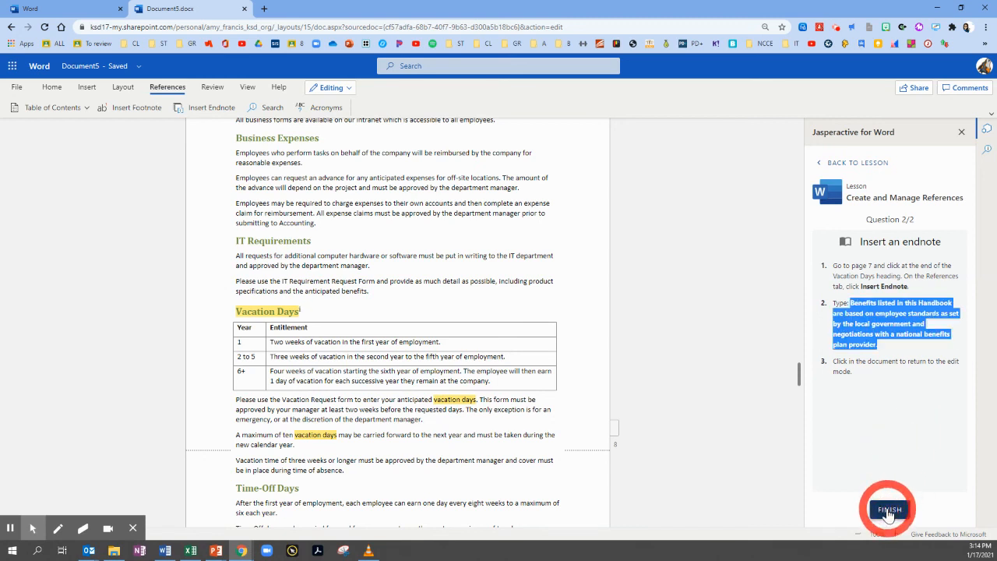
pyautogui.click(888, 511)
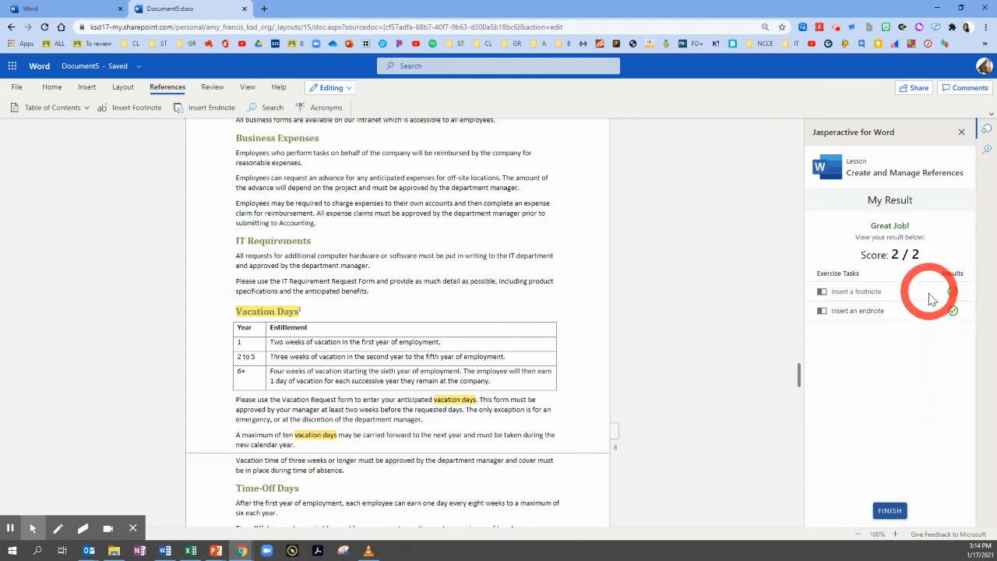
pyautogui.click(890, 513)
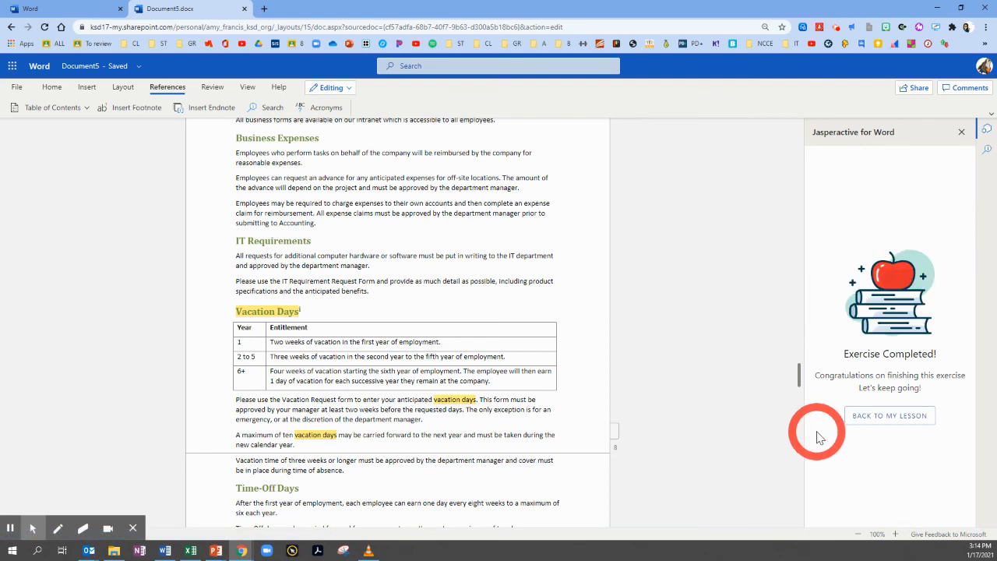